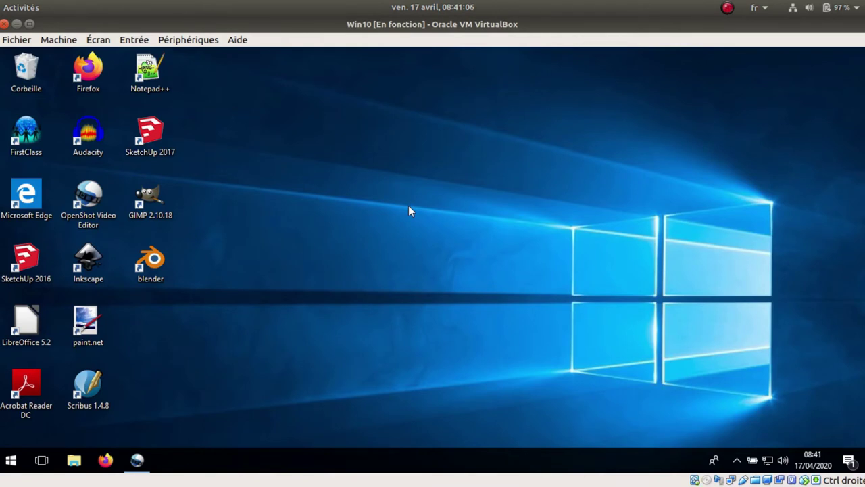
# - Bring the OpenShot window back to the front over the desktop
pyautogui.click(141, 465)
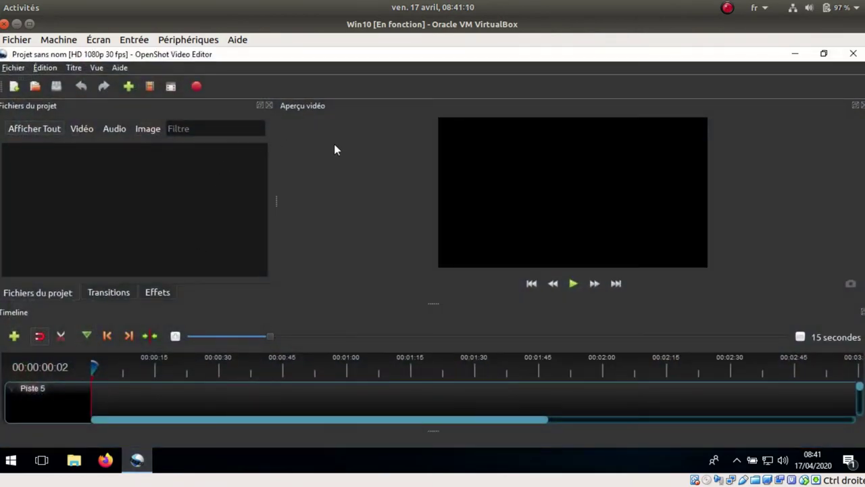
pyautogui.click(794, 54)
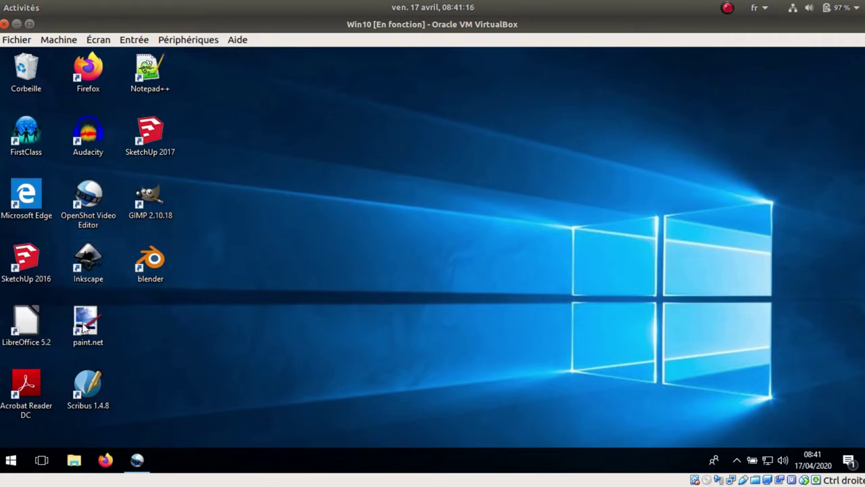
pyautogui.click(137, 460)
# - Try editing the Nuages 1 title in the advanced editor, then close it unsaved after the Inkscape-missing warning
pyautogui.click(74, 68)
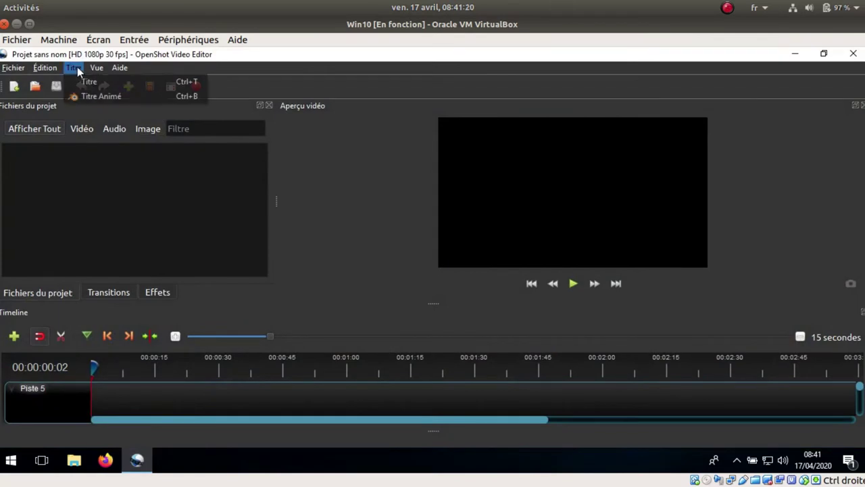
pyautogui.click(81, 82)
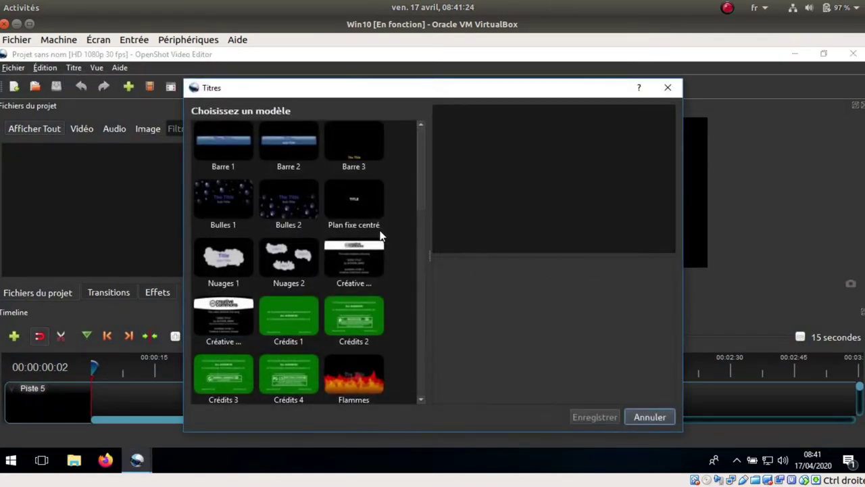
pyautogui.click(228, 257)
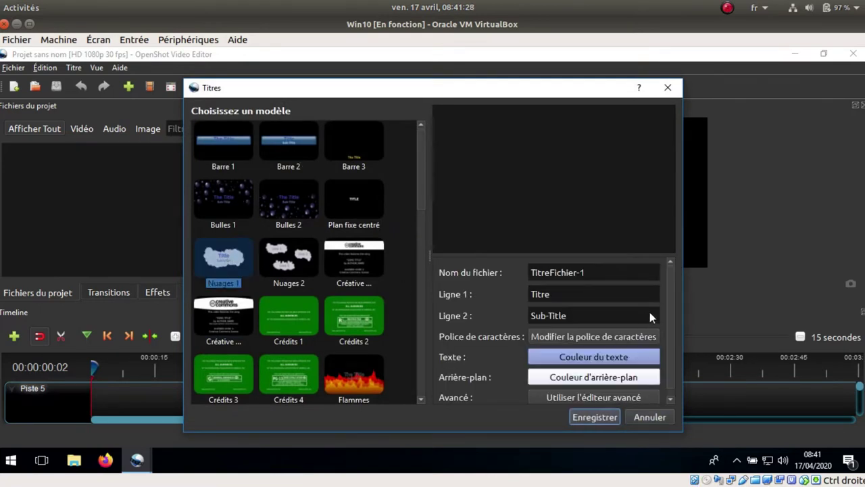
pyautogui.click(579, 397)
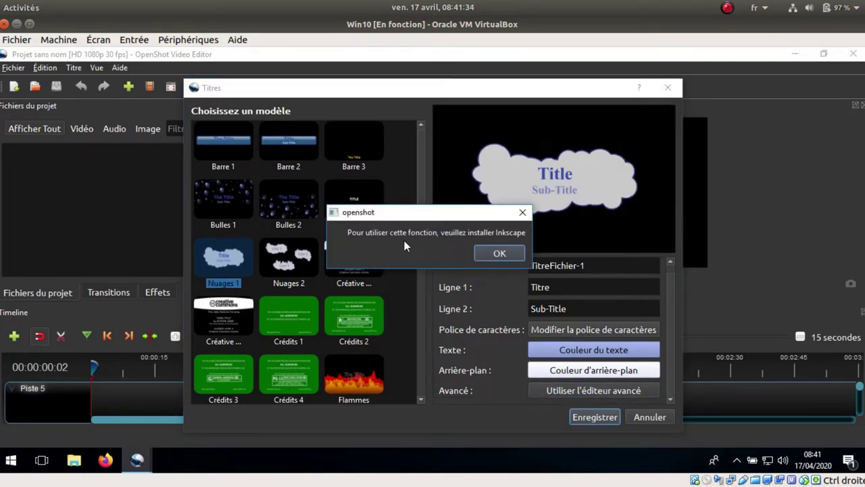
pyautogui.click(499, 252)
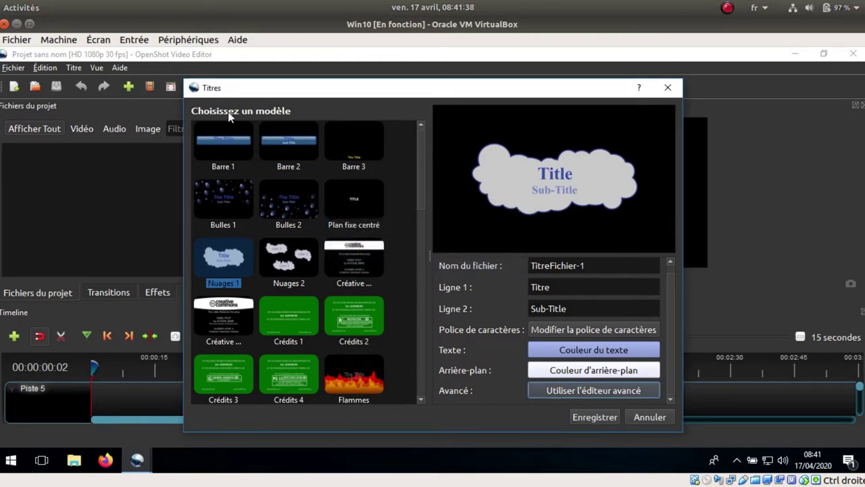
pyautogui.click(668, 87)
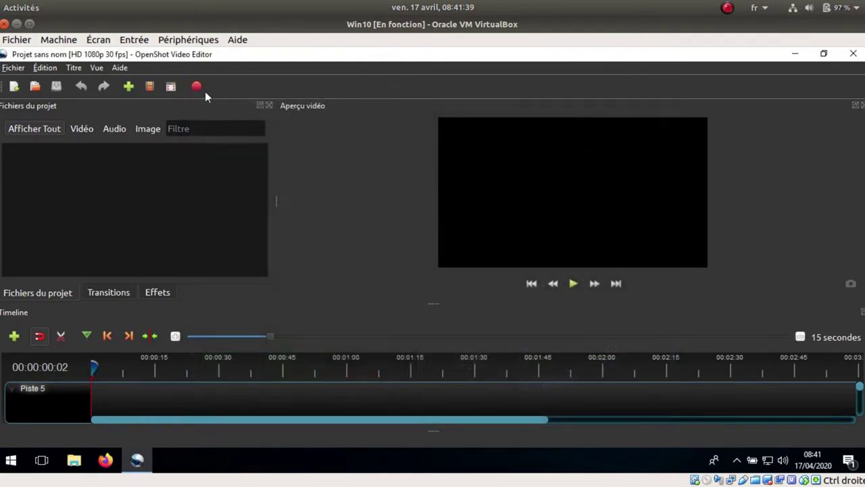
pyautogui.click(74, 68)
pyautogui.click(75, 96)
pyautogui.click(298, 260)
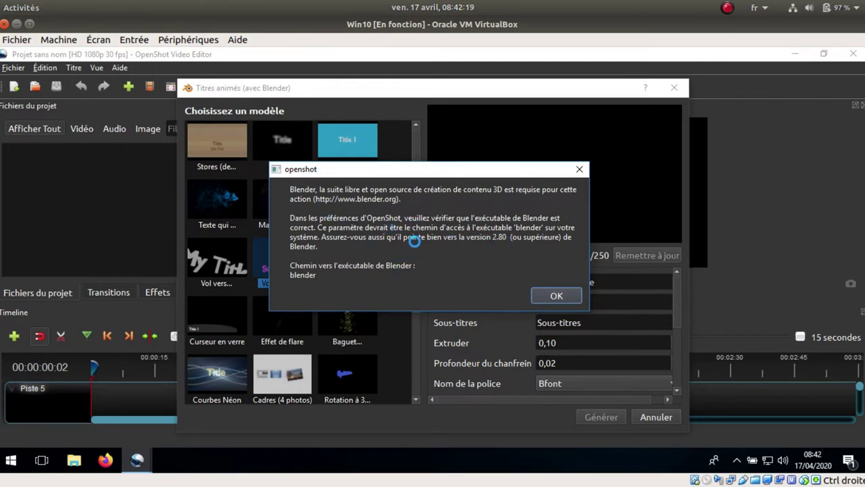
pyautogui.click(555, 296)
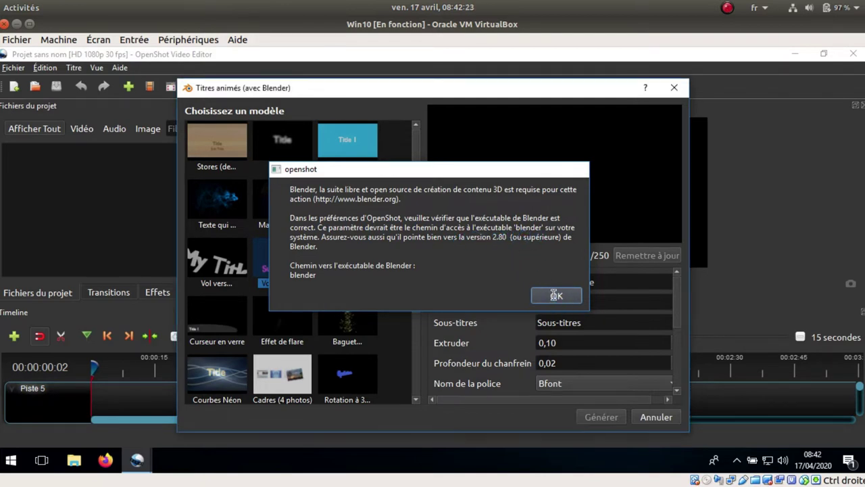
pyautogui.click(648, 415)
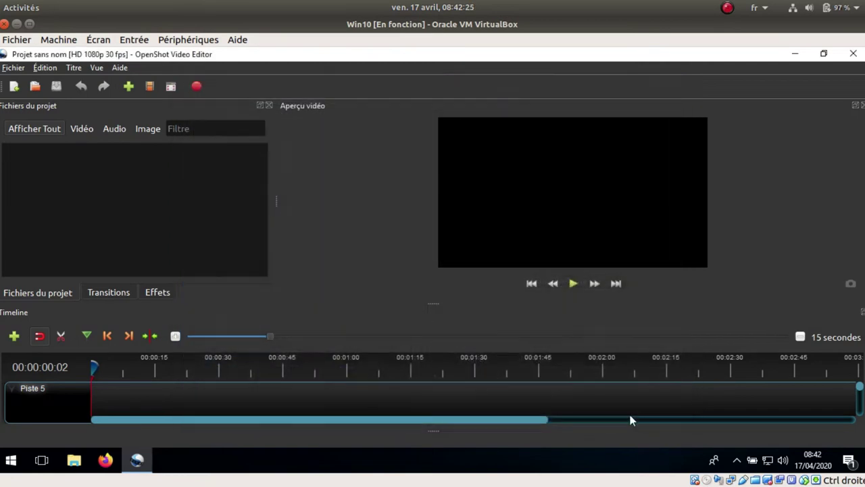
# - In Preferences, set the Blender command to C:/Program Files/Blender Foundation/Blender 2.82/blender.exe
pyautogui.click(46, 71)
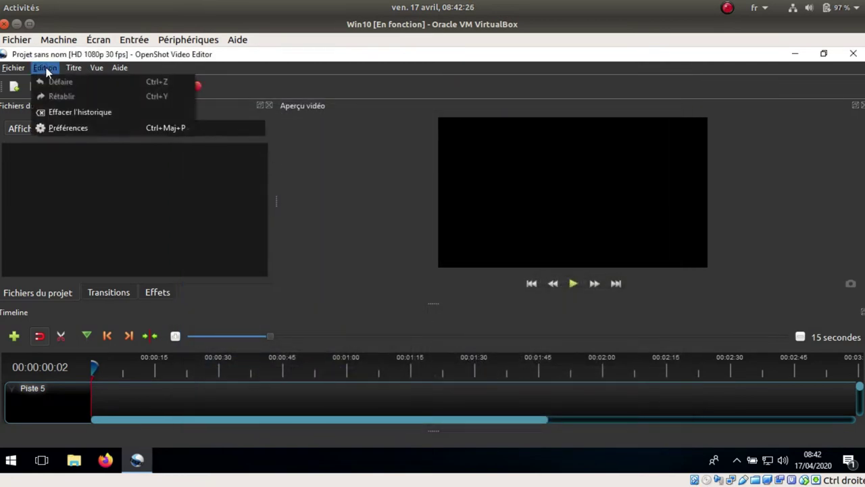
pyautogui.click(62, 128)
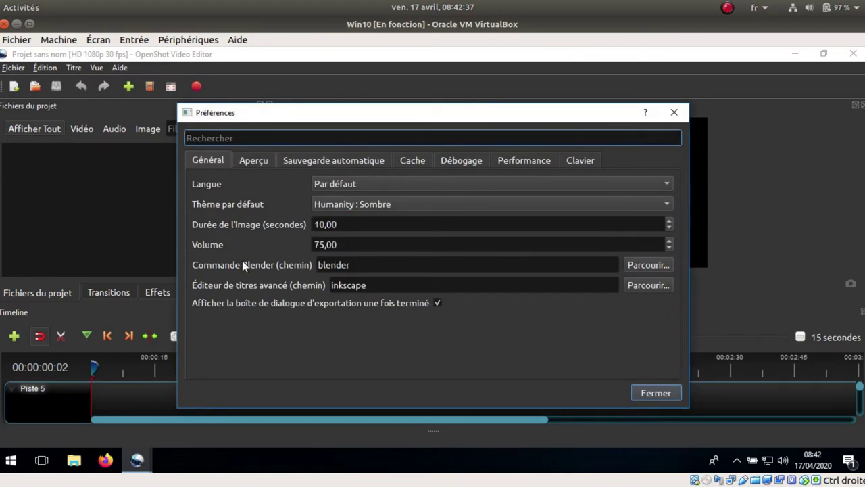
pyautogui.click(643, 266)
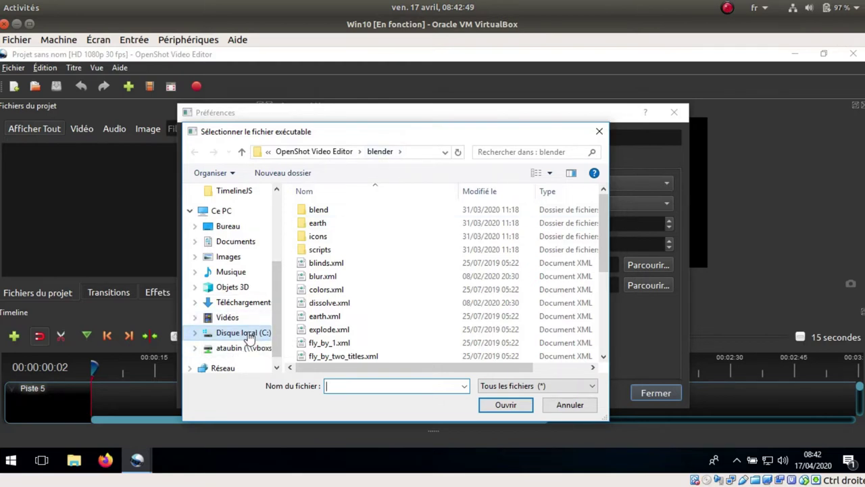
pyautogui.click(248, 338)
pyautogui.doubleClick(326, 250)
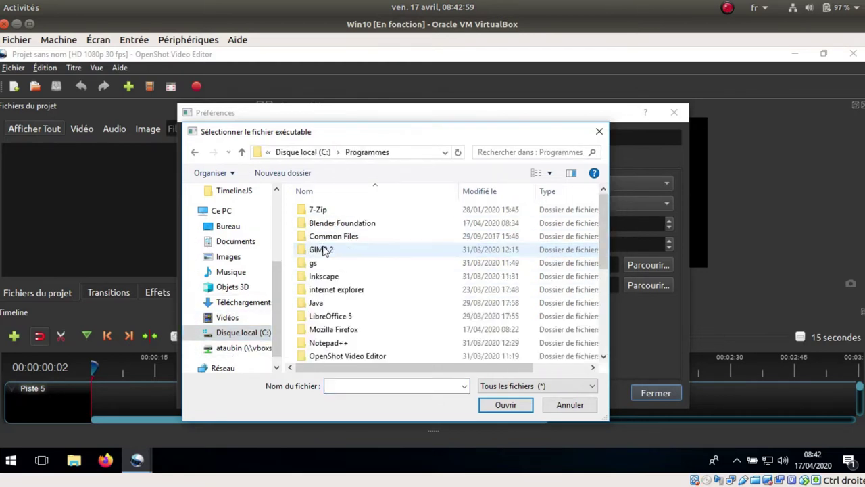
pyautogui.doubleClick(368, 223)
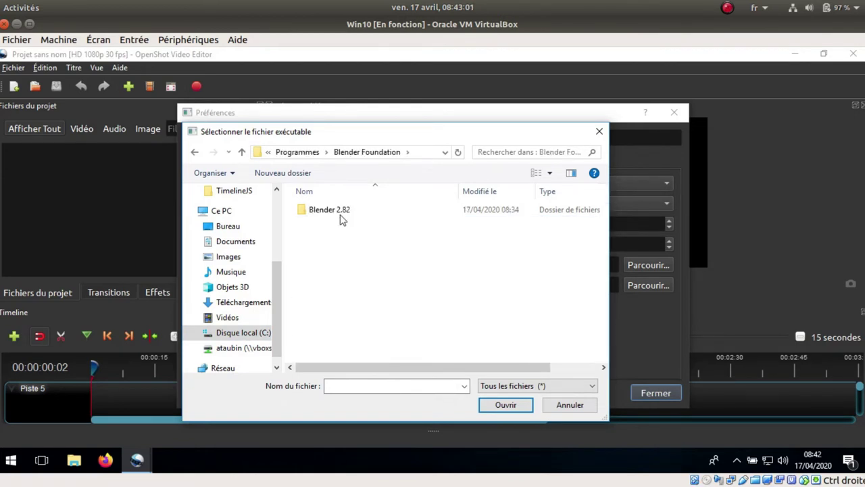
pyautogui.doubleClick(338, 211)
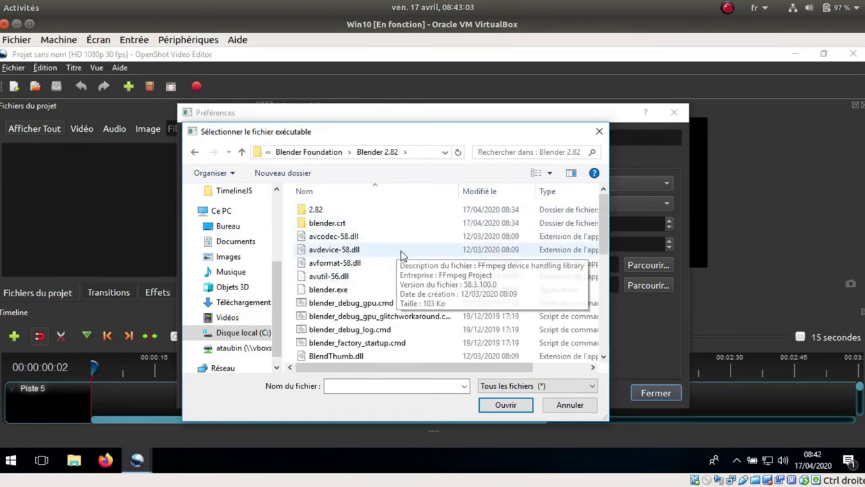
pyautogui.click(395, 289)
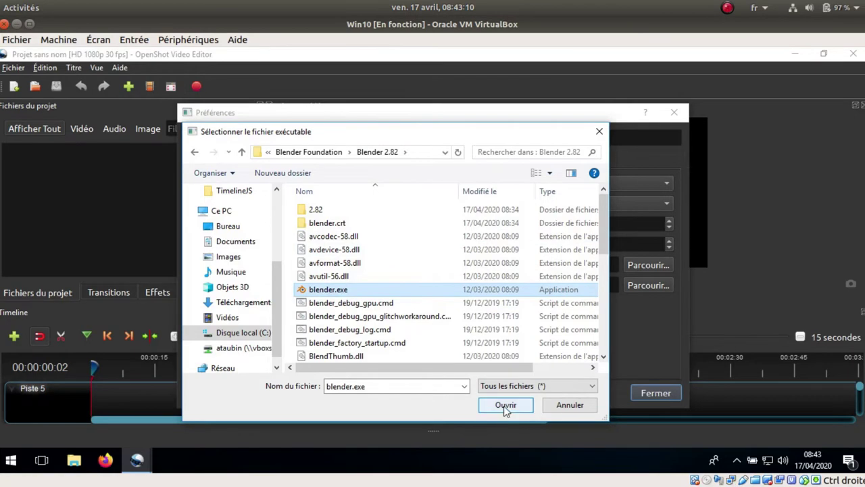
pyautogui.click(506, 408)
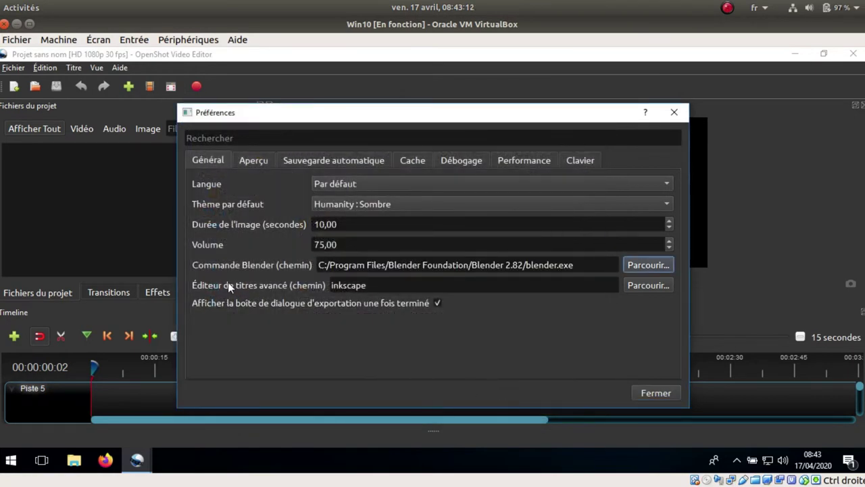
# - Point the advanced title editor to C:/Program Files/Inkscape/inkscape.exe and close Preferences
pyautogui.click(634, 285)
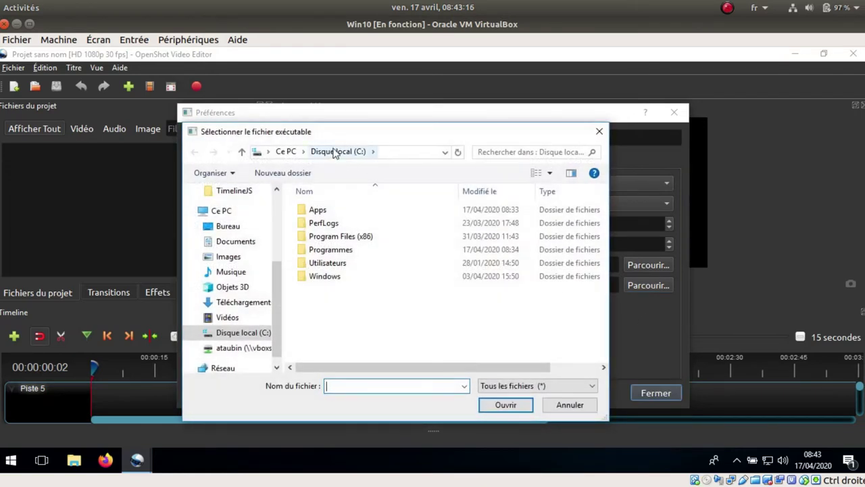
pyautogui.doubleClick(331, 249)
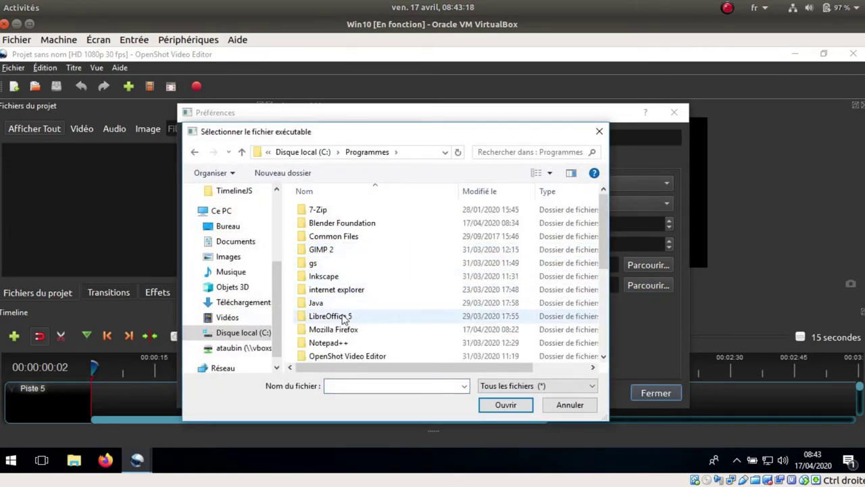
pyautogui.doubleClick(323, 276)
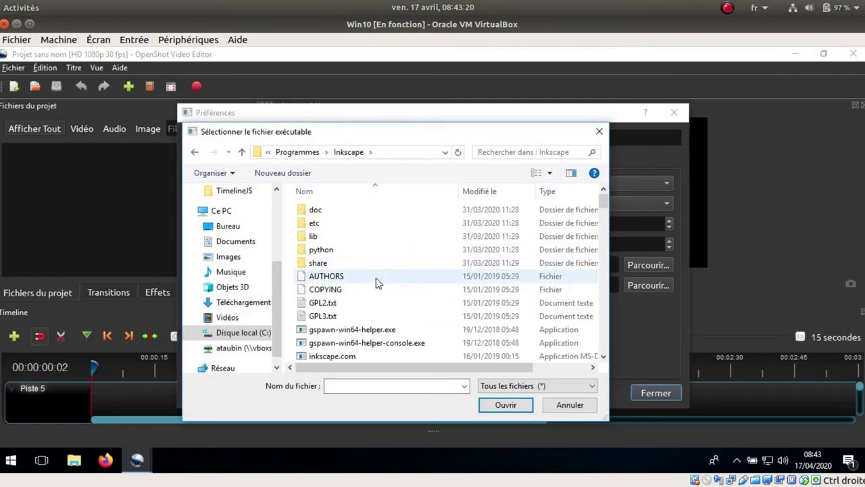
pyautogui.scroll(-2, 378, 281)
pyautogui.click(342, 302)
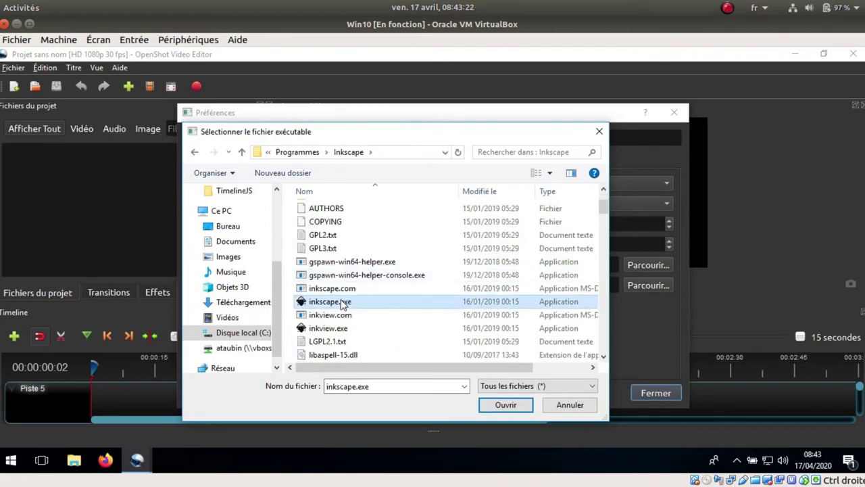
pyautogui.click(506, 405)
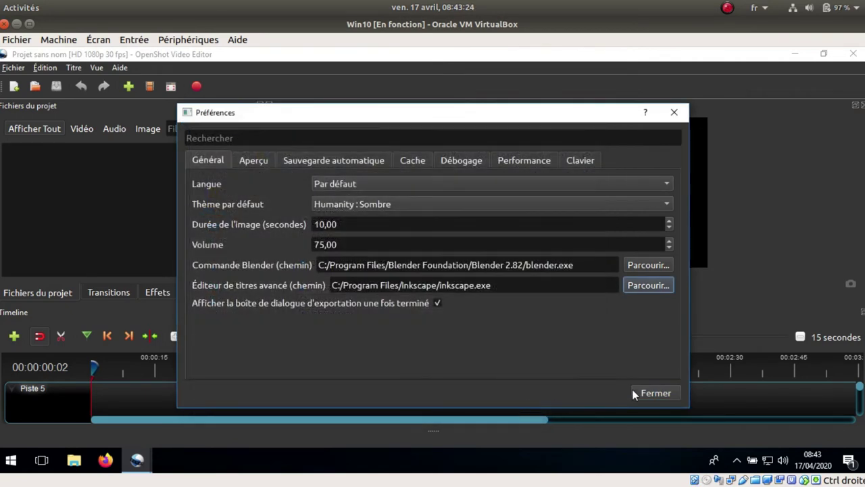
pyautogui.click(655, 393)
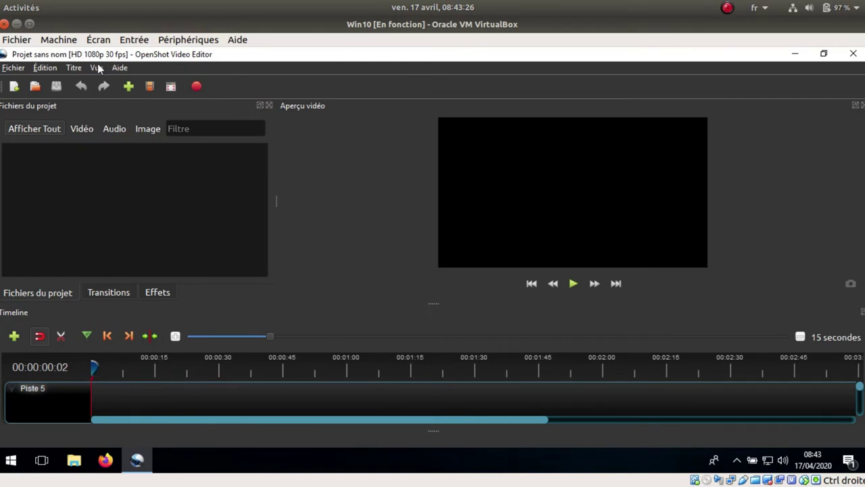
# - Start a new title from the Nuages 2 cloud template and edit it in Inkscape
pyautogui.click(74, 69)
pyautogui.click(73, 81)
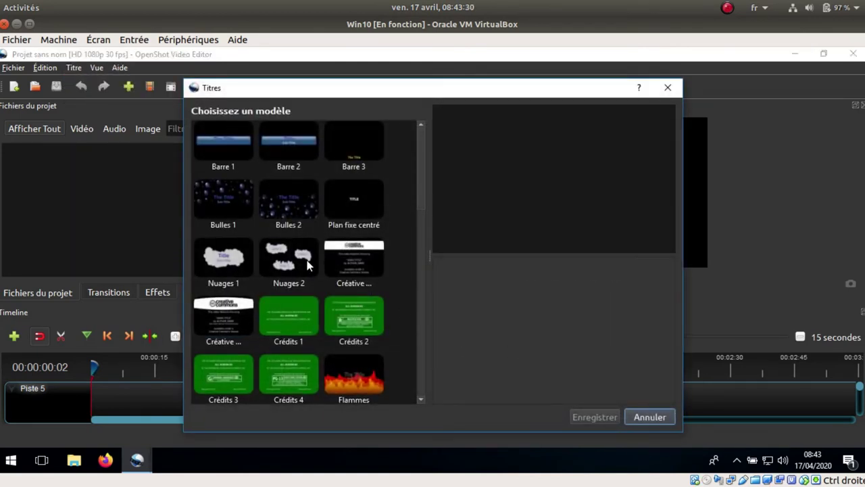
pyautogui.click(288, 261)
pyautogui.click(539, 391)
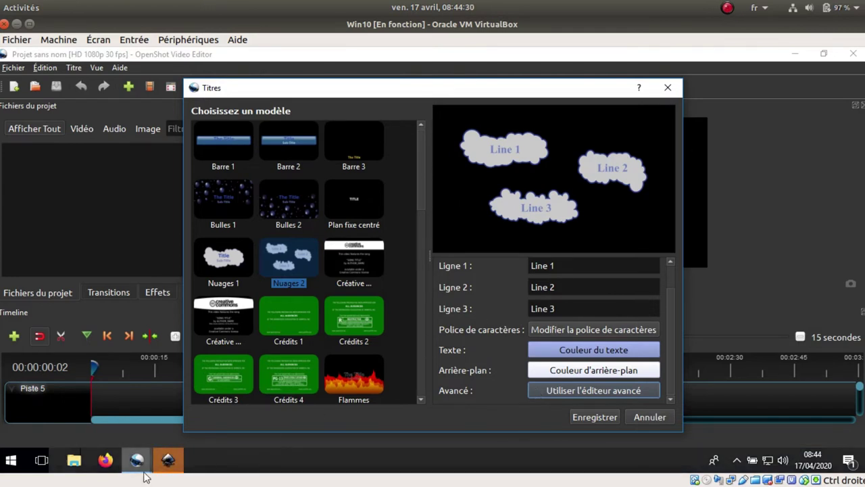
pyautogui.click(170, 461)
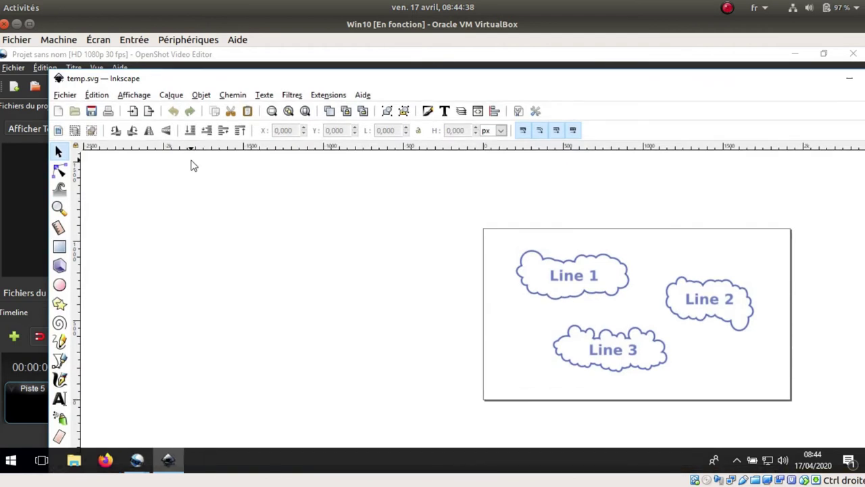
# - Fill the Line 1 text black, save temp.svg, and close Inkscape
pyautogui.click(580, 283)
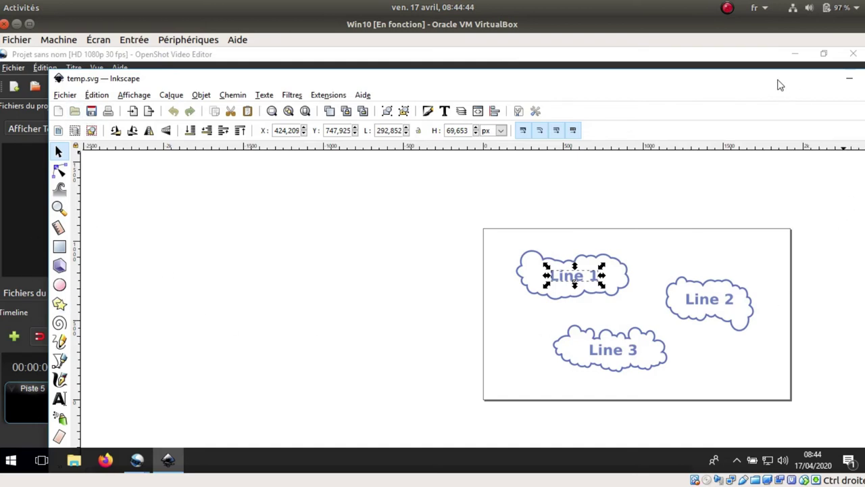
pyautogui.moveTo(777, 85); pyautogui.dragTo(703, 76)
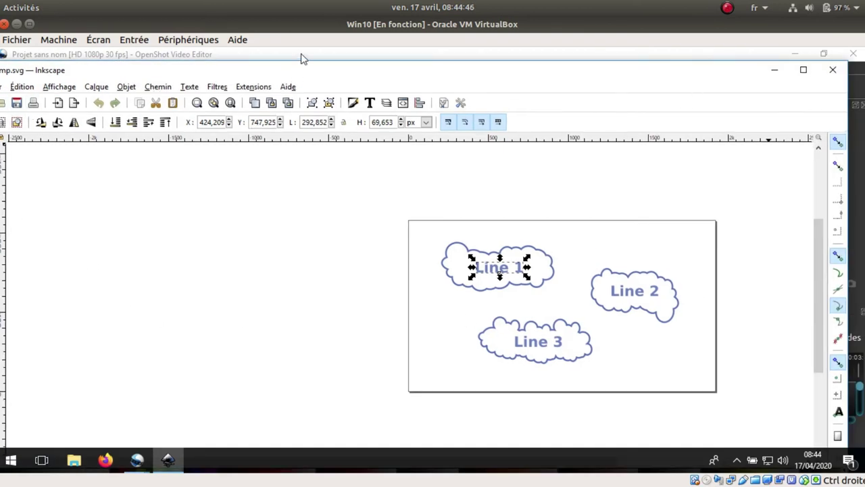
pyautogui.doubleClick(669, 71)
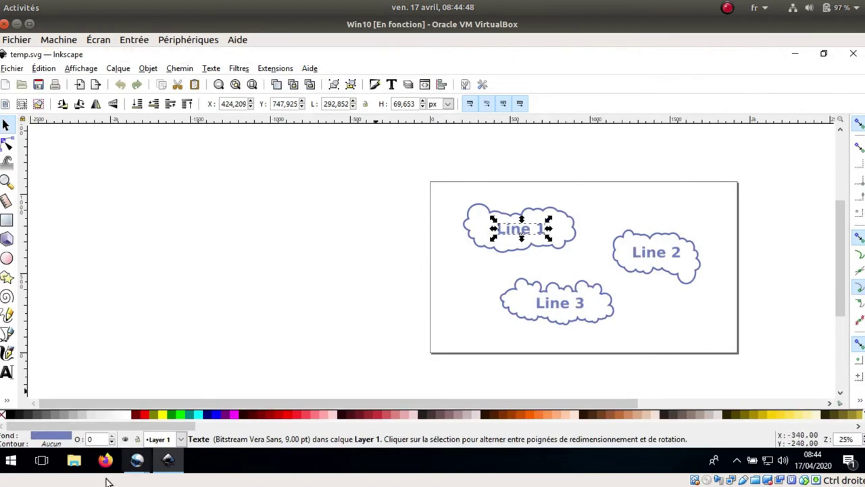
pyautogui.click(11, 415)
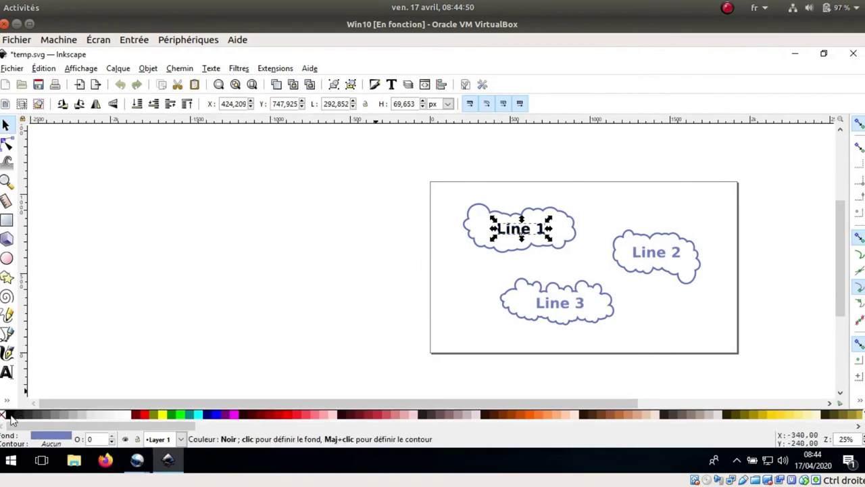
pyautogui.click(38, 86)
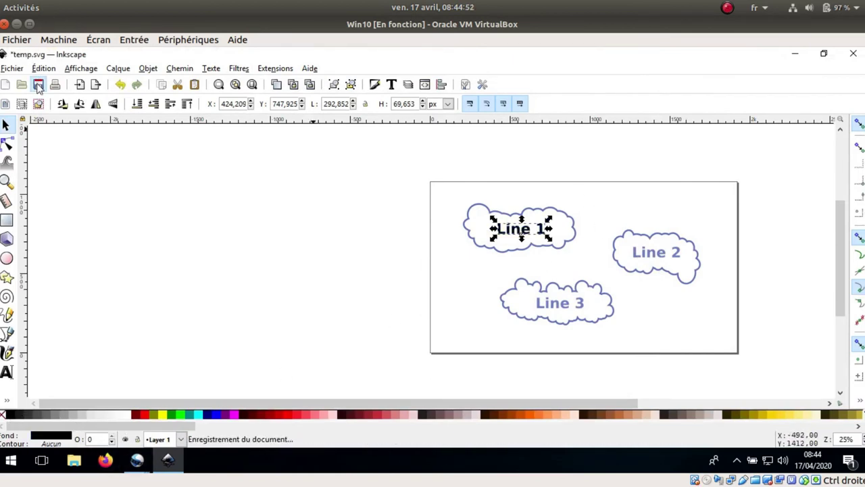
pyautogui.click(849, 58)
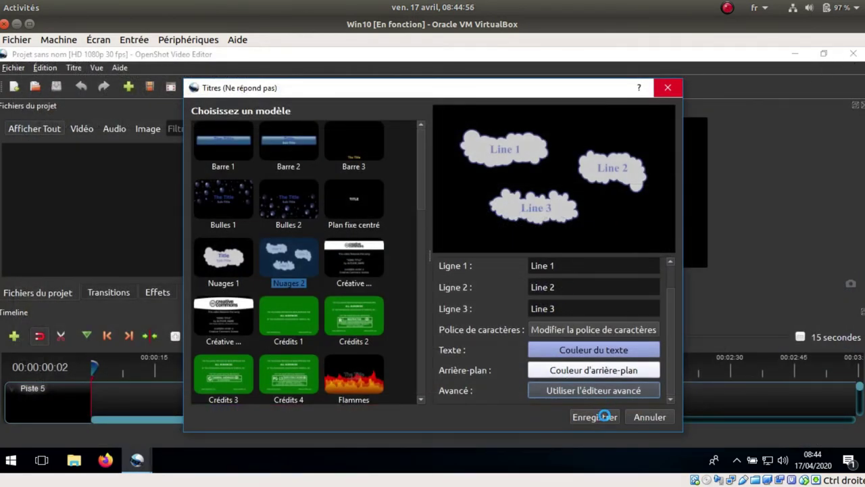
# - Save the title as TitreFichier-1.svg and place it as a clip on Piste 5 near 00:00:15
pyautogui.click(603, 416)
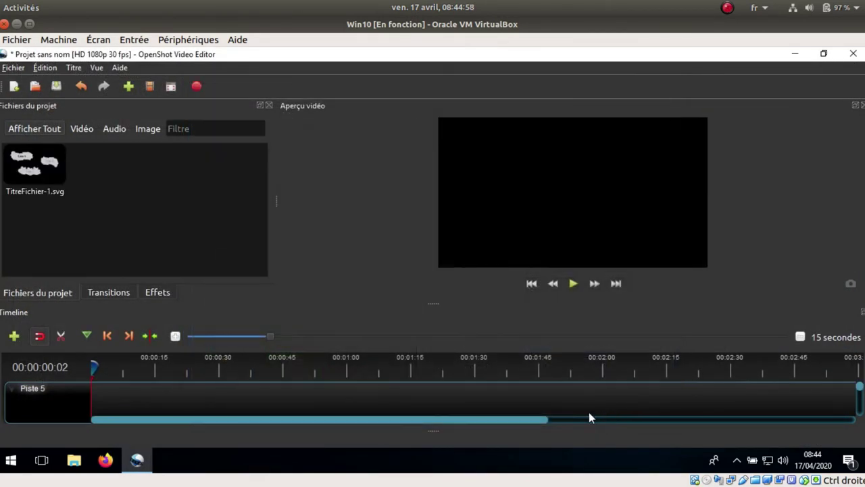
pyautogui.moveTo(24, 164); pyautogui.dragTo(160, 406)
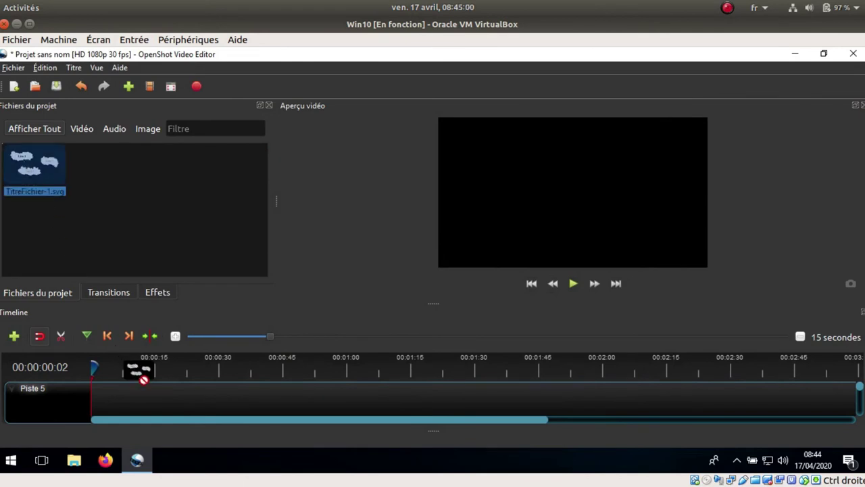
pyautogui.click(174, 362)
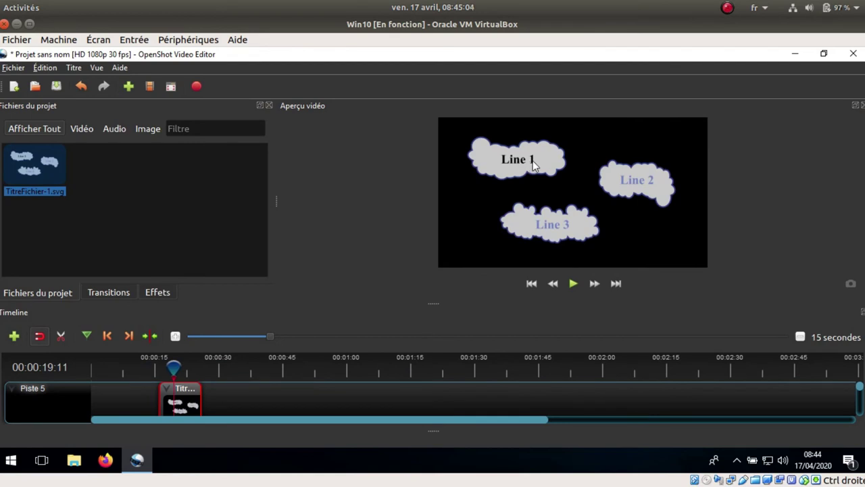
pyautogui.click(161, 217)
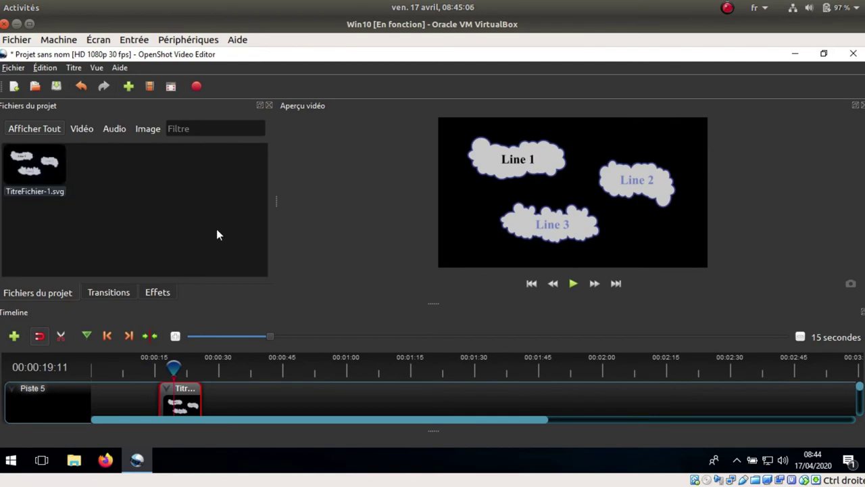
pyautogui.click(75, 68)
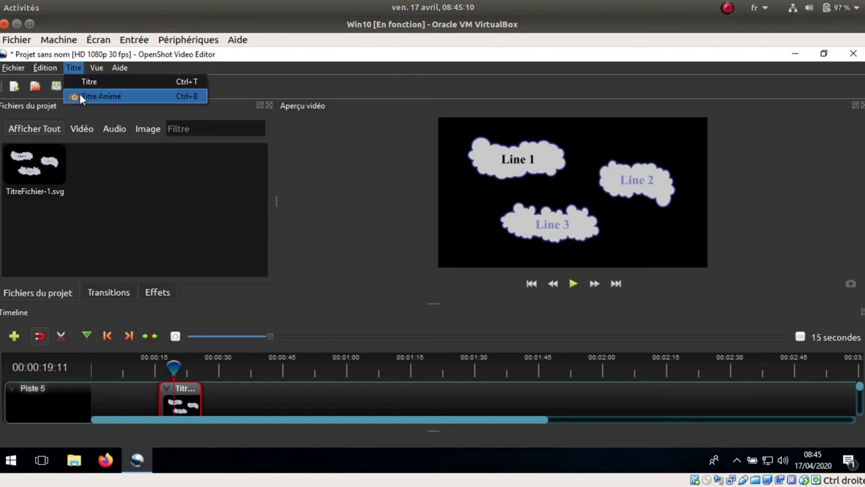
# - Open the animated title dialog and pick the 'Vol vers la...' flying-title template
pyautogui.click(80, 97)
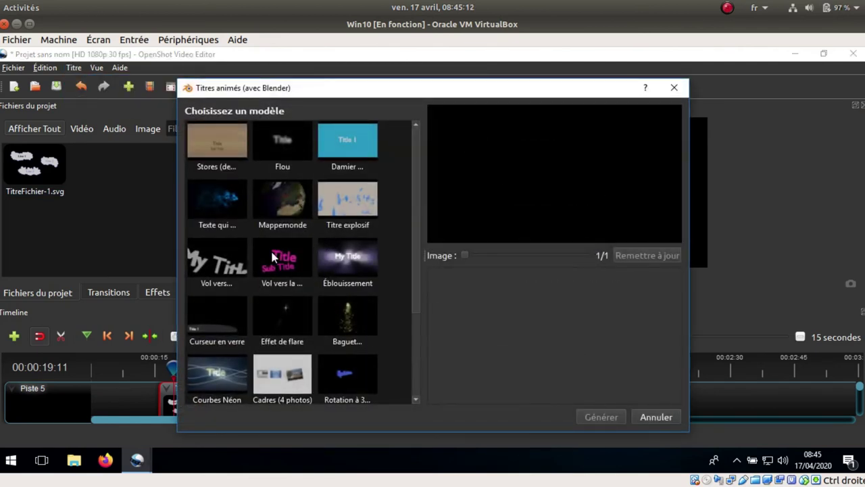
pyautogui.click(274, 258)
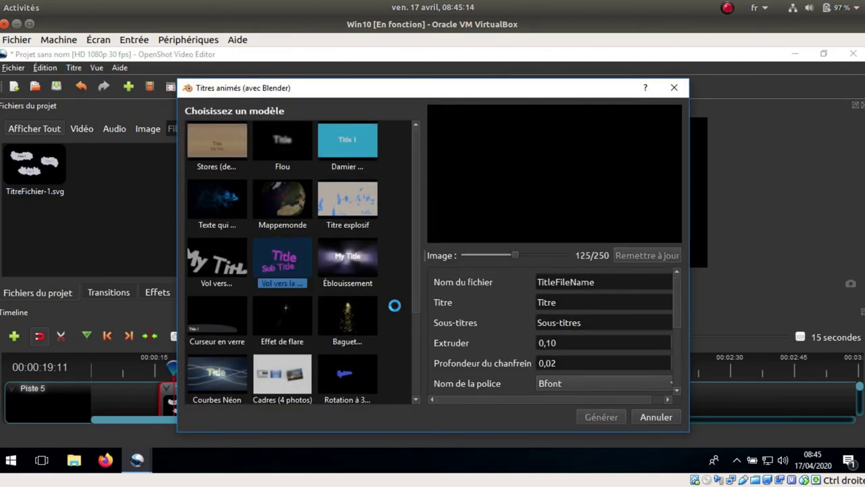